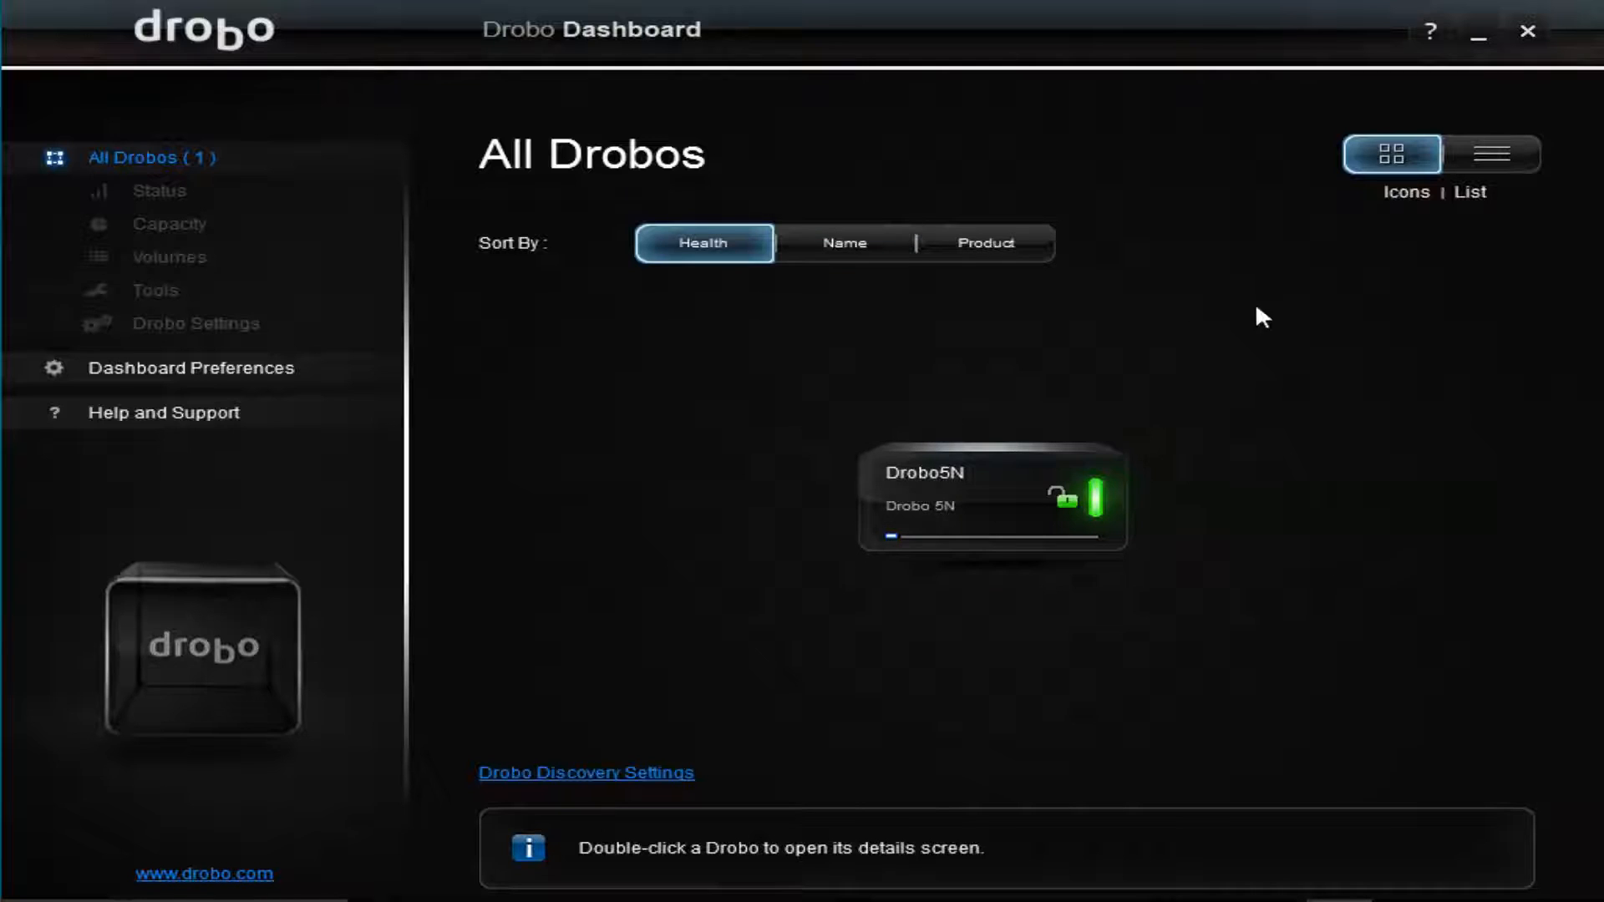
- View the Drobo5N's status: health, firmware and drive bays
double_click(961, 508)
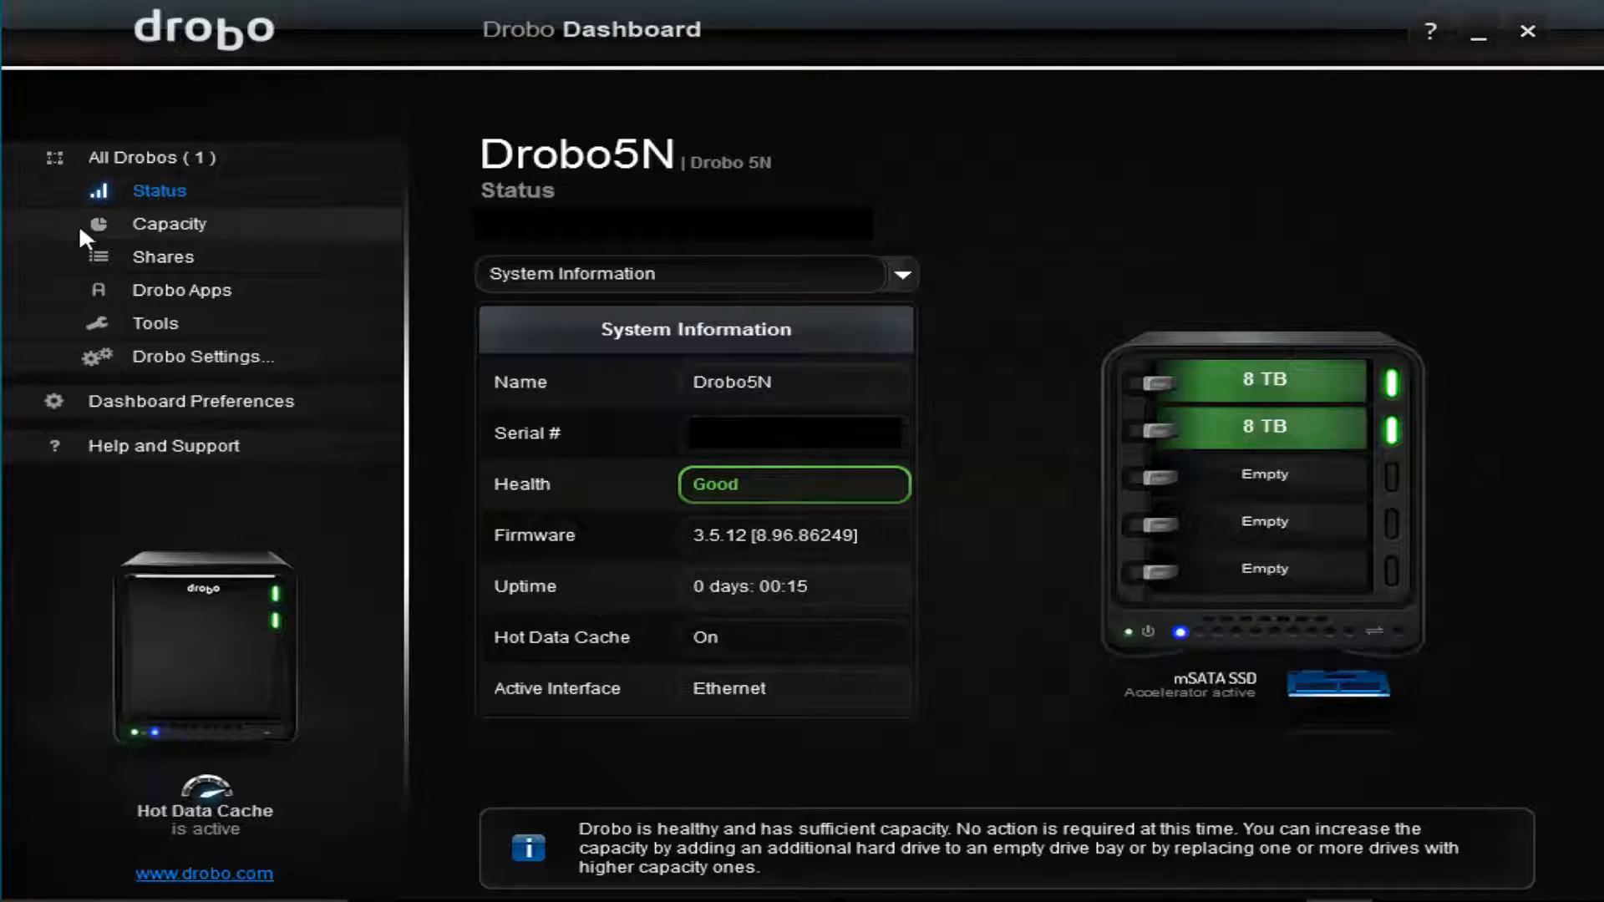
- View the Drobo5N's capacity (7.16 TB total, 6.78 TB free) and its usage breakdown
left_click(164, 220)
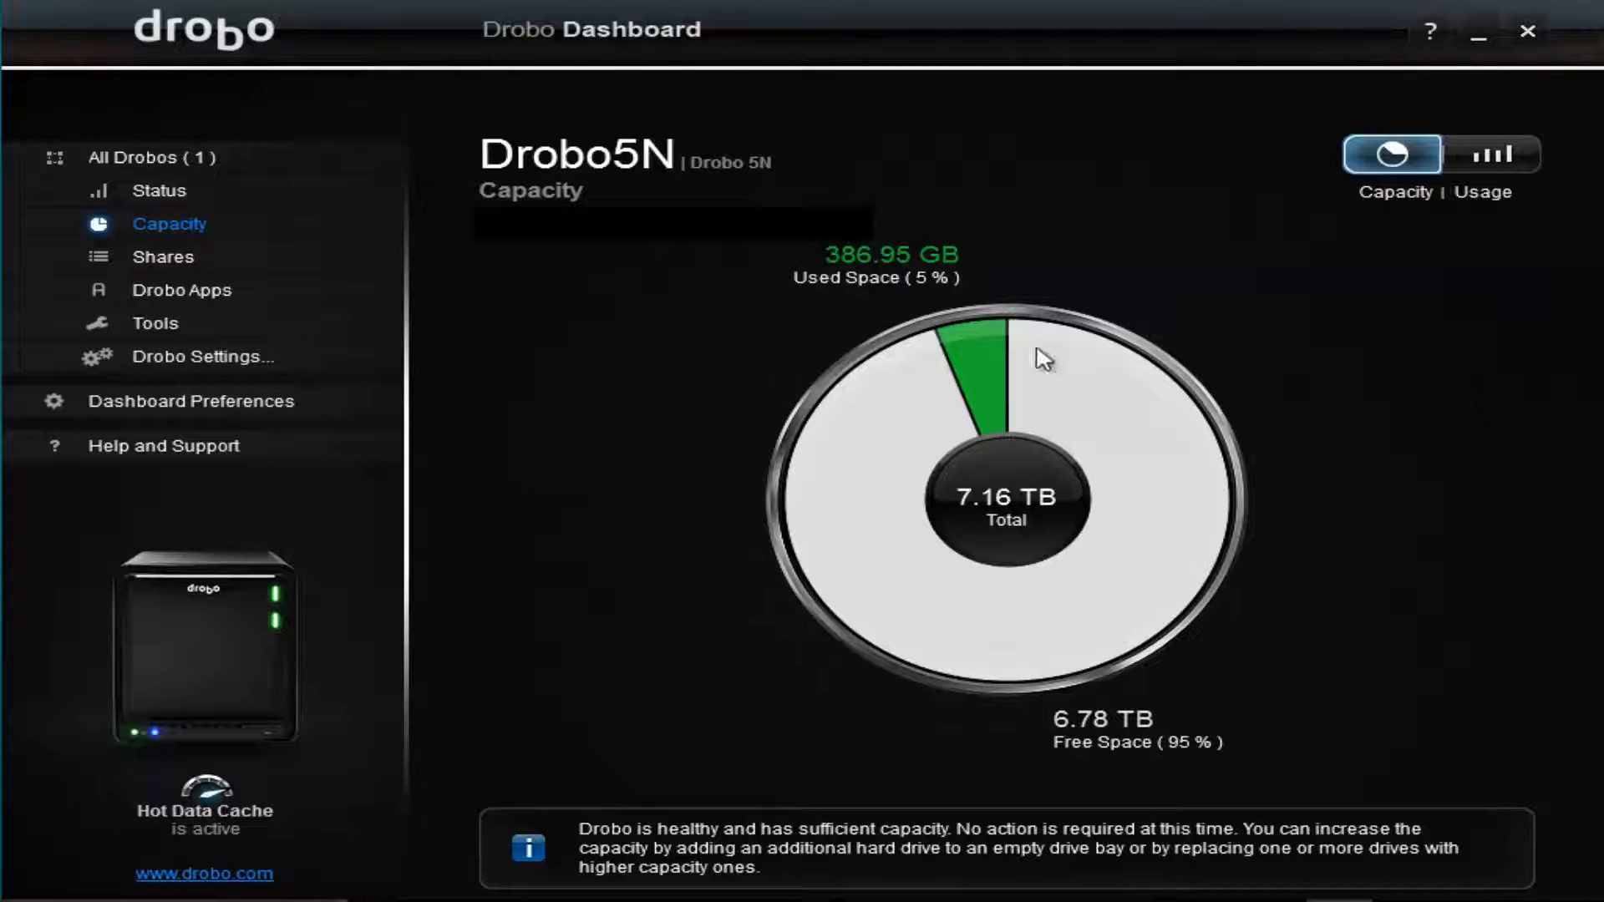
left_click(1492, 155)
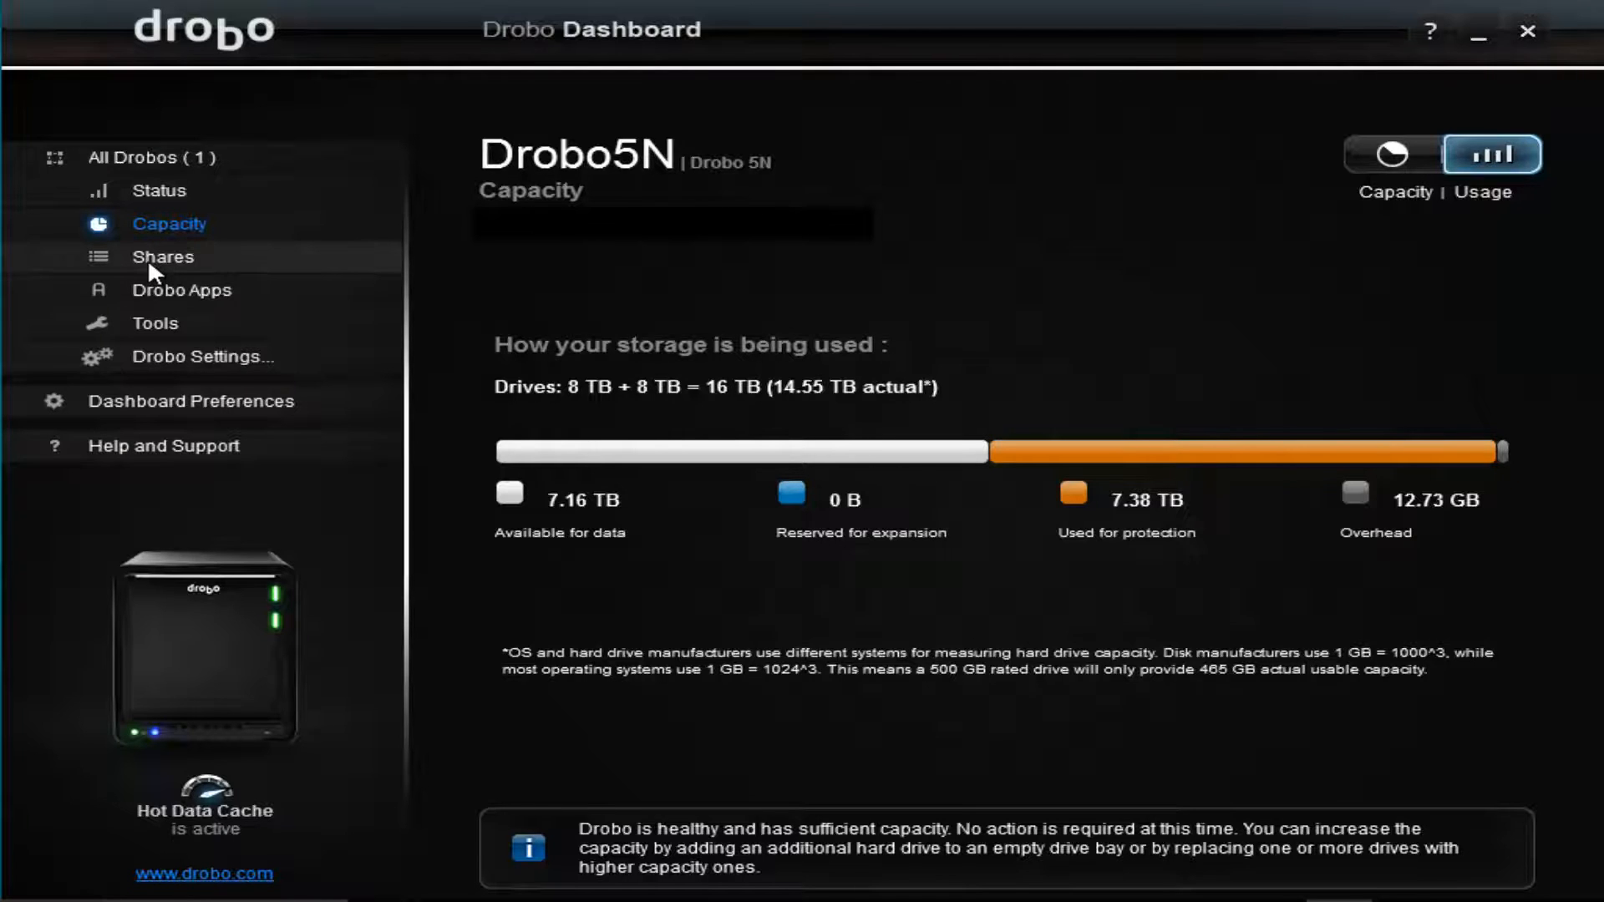
- List the Drobo's shares and bring up Share Settings for the Videos share
left_click(148, 258)
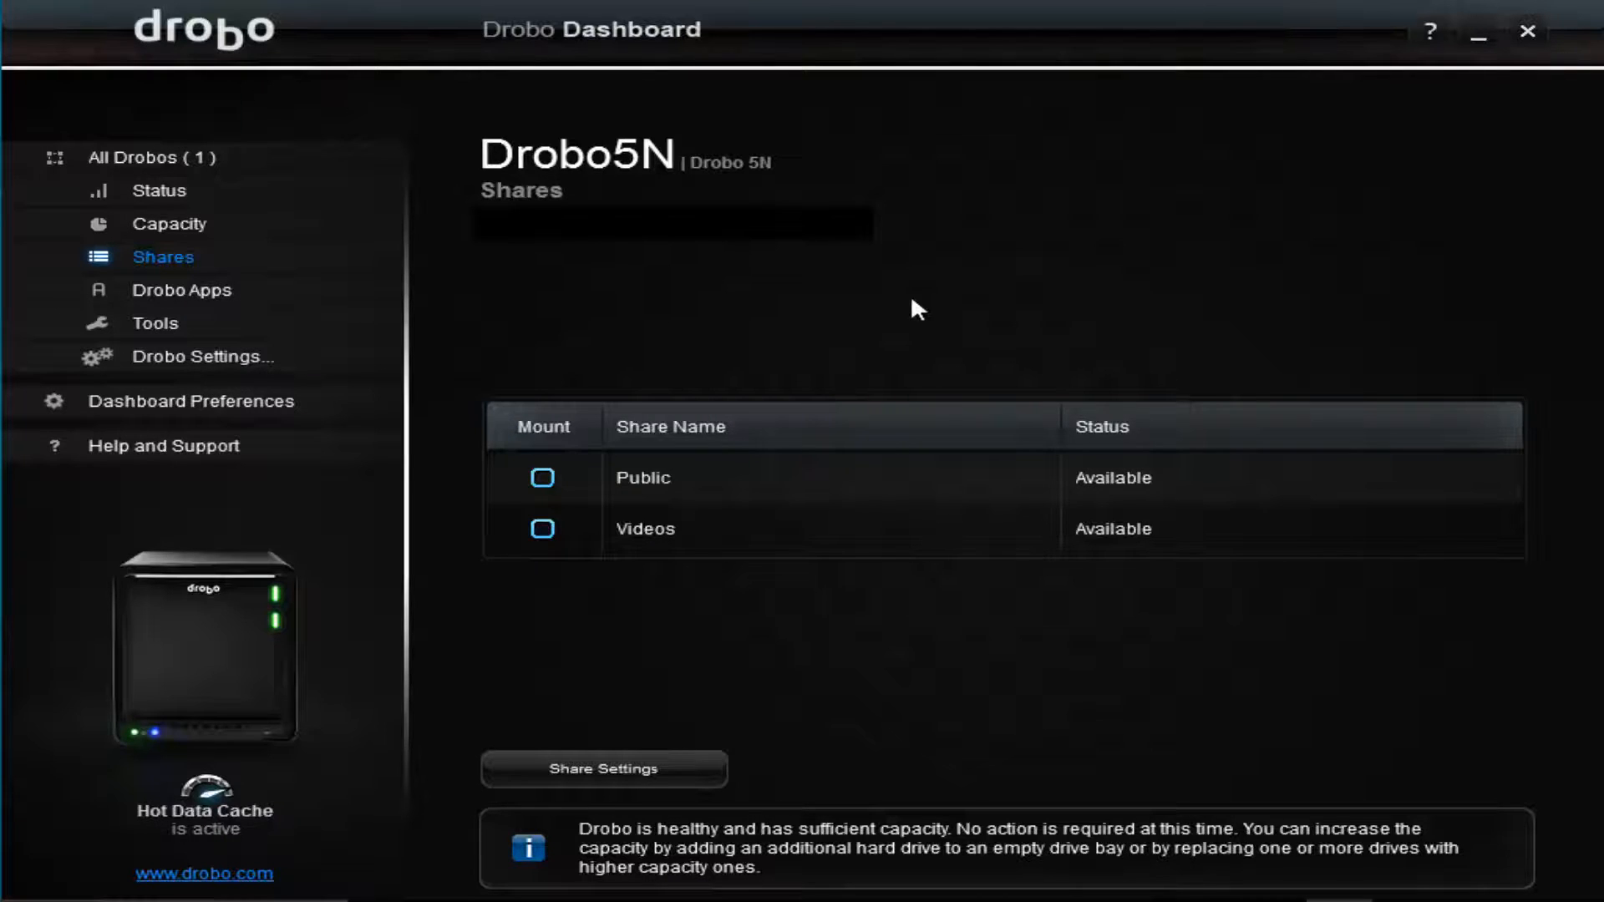
left_click(650, 527)
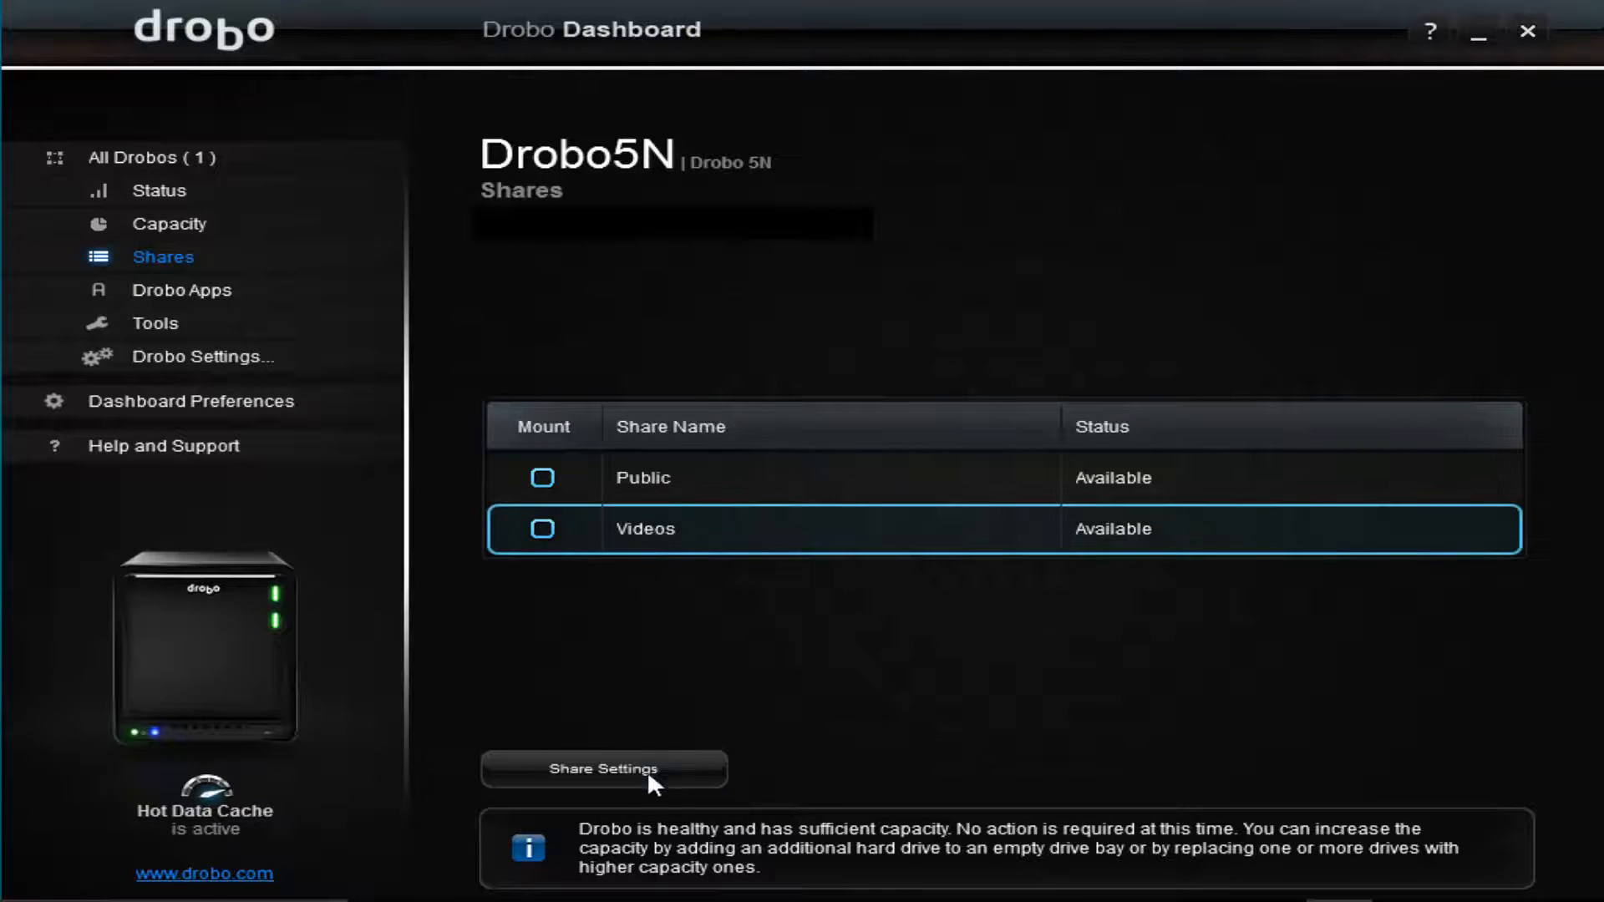
left_click(591, 768)
- Review the Videos share's access, then create a new share named 'Pictures'
left_click(569, 350)
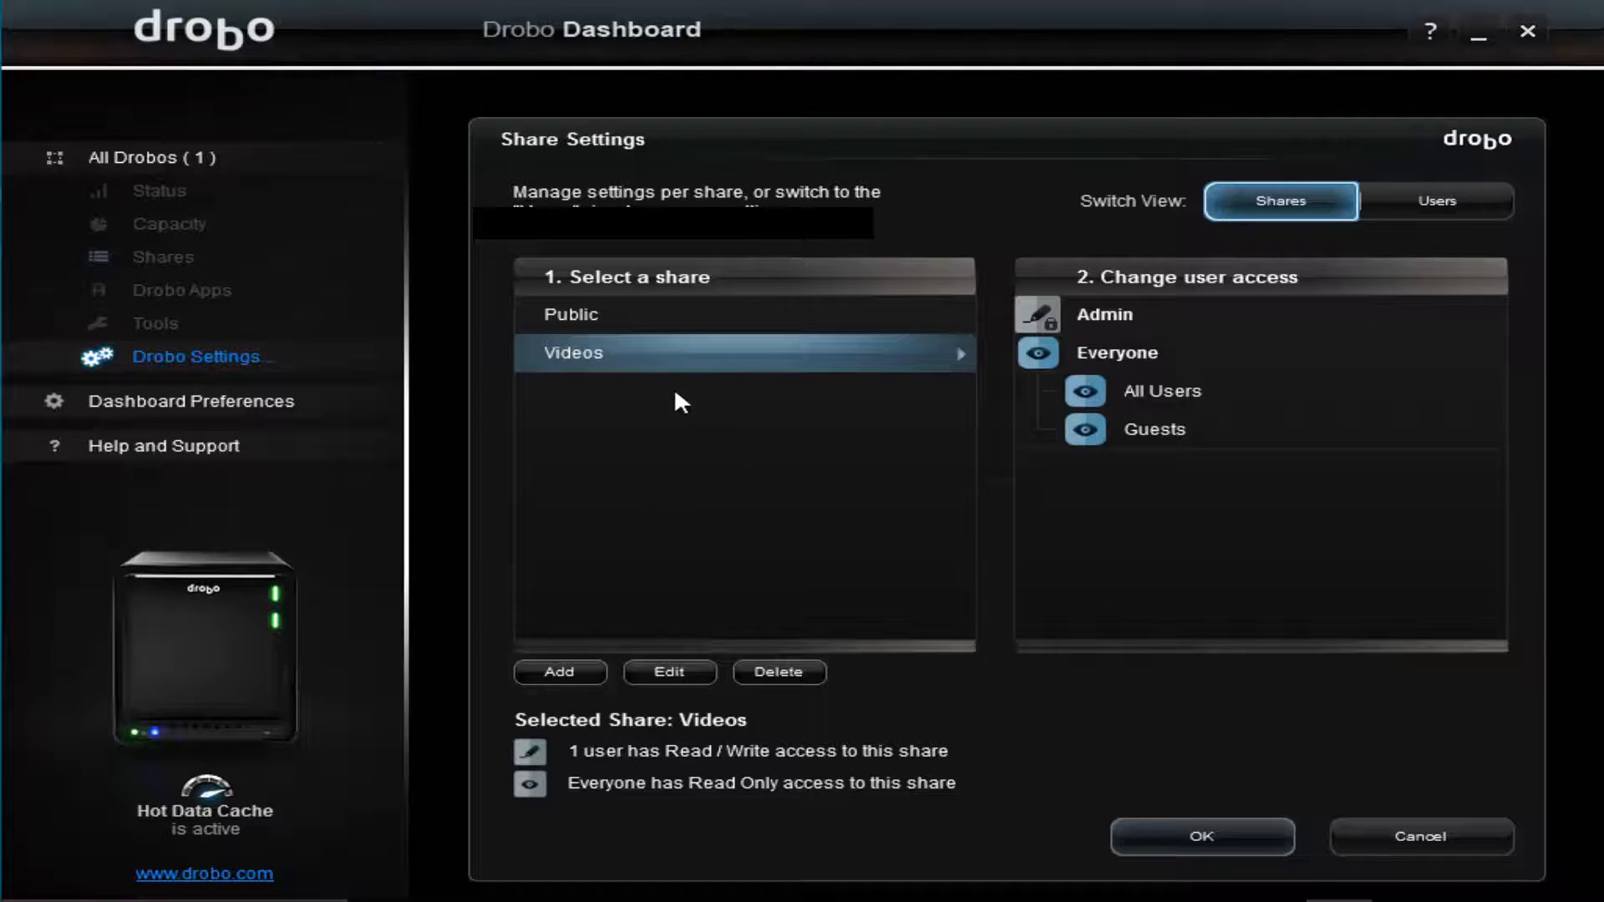
left_click(557, 673)
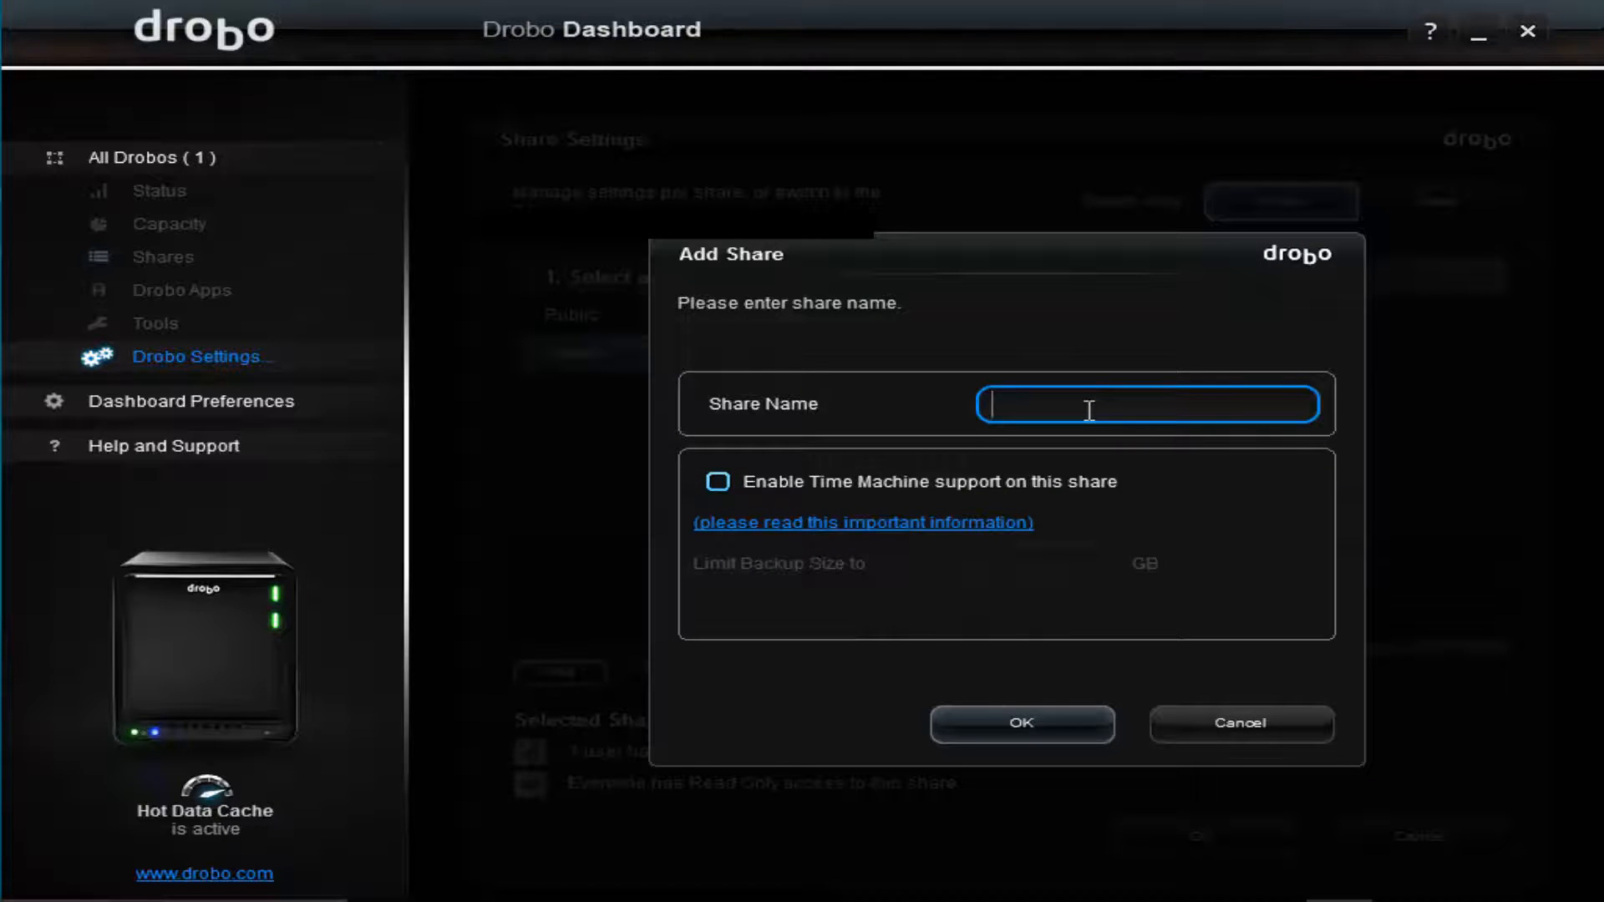
type("Pictu")
type("res")
left_click(1003, 725)
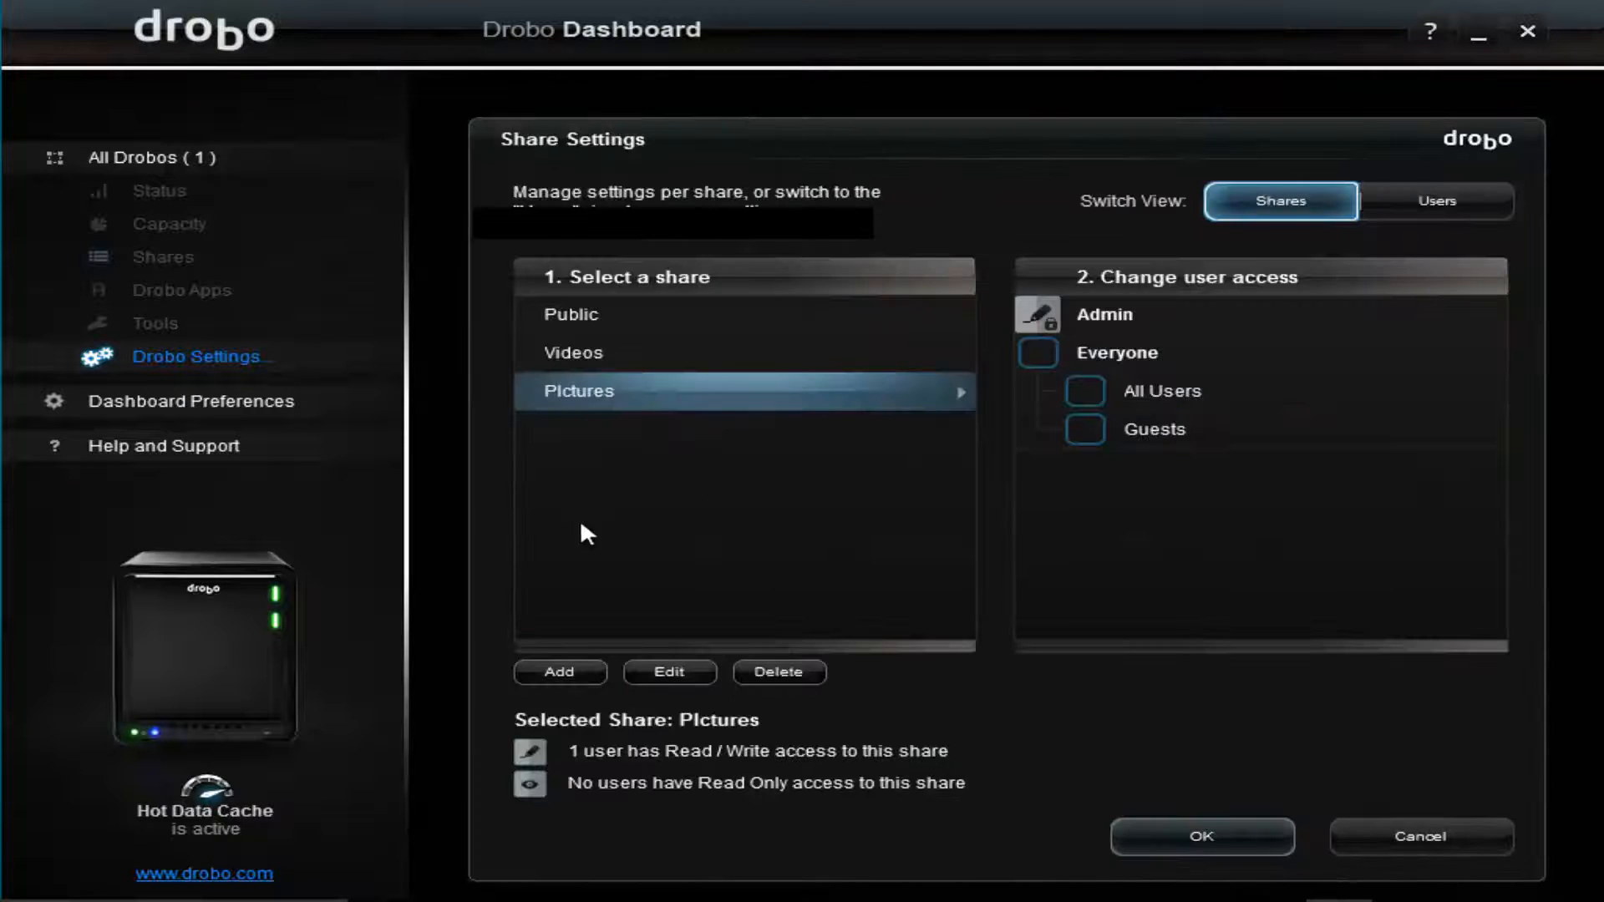
- Cycle Everyone's access on Pictures, settle on read-only, and apply the settings
left_click(1040, 353)
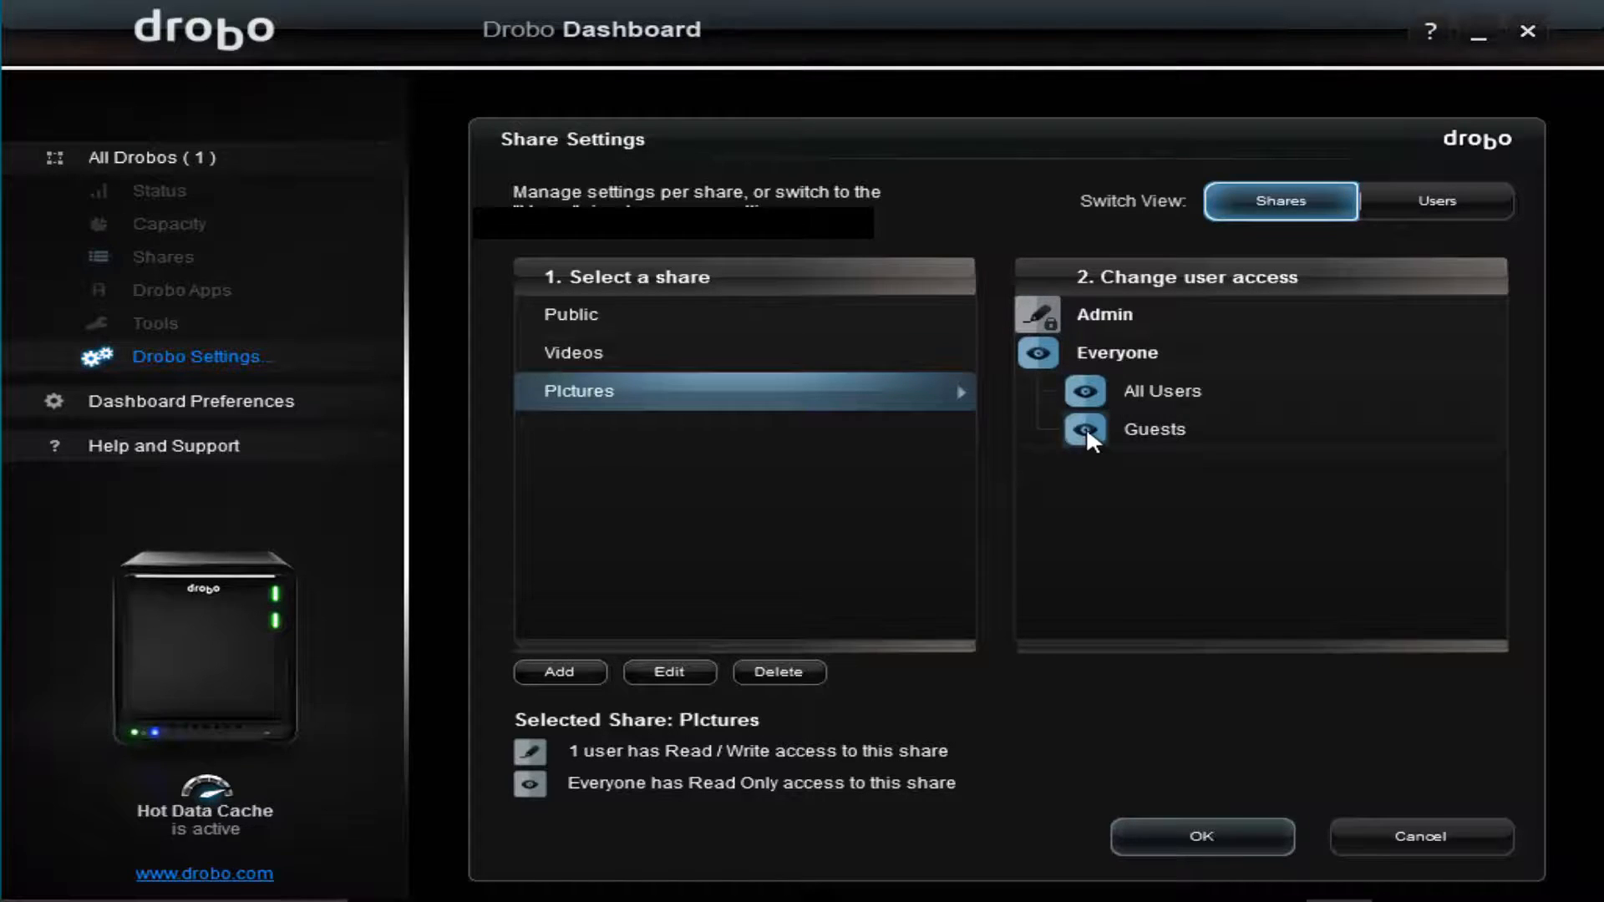
left_click(1047, 351)
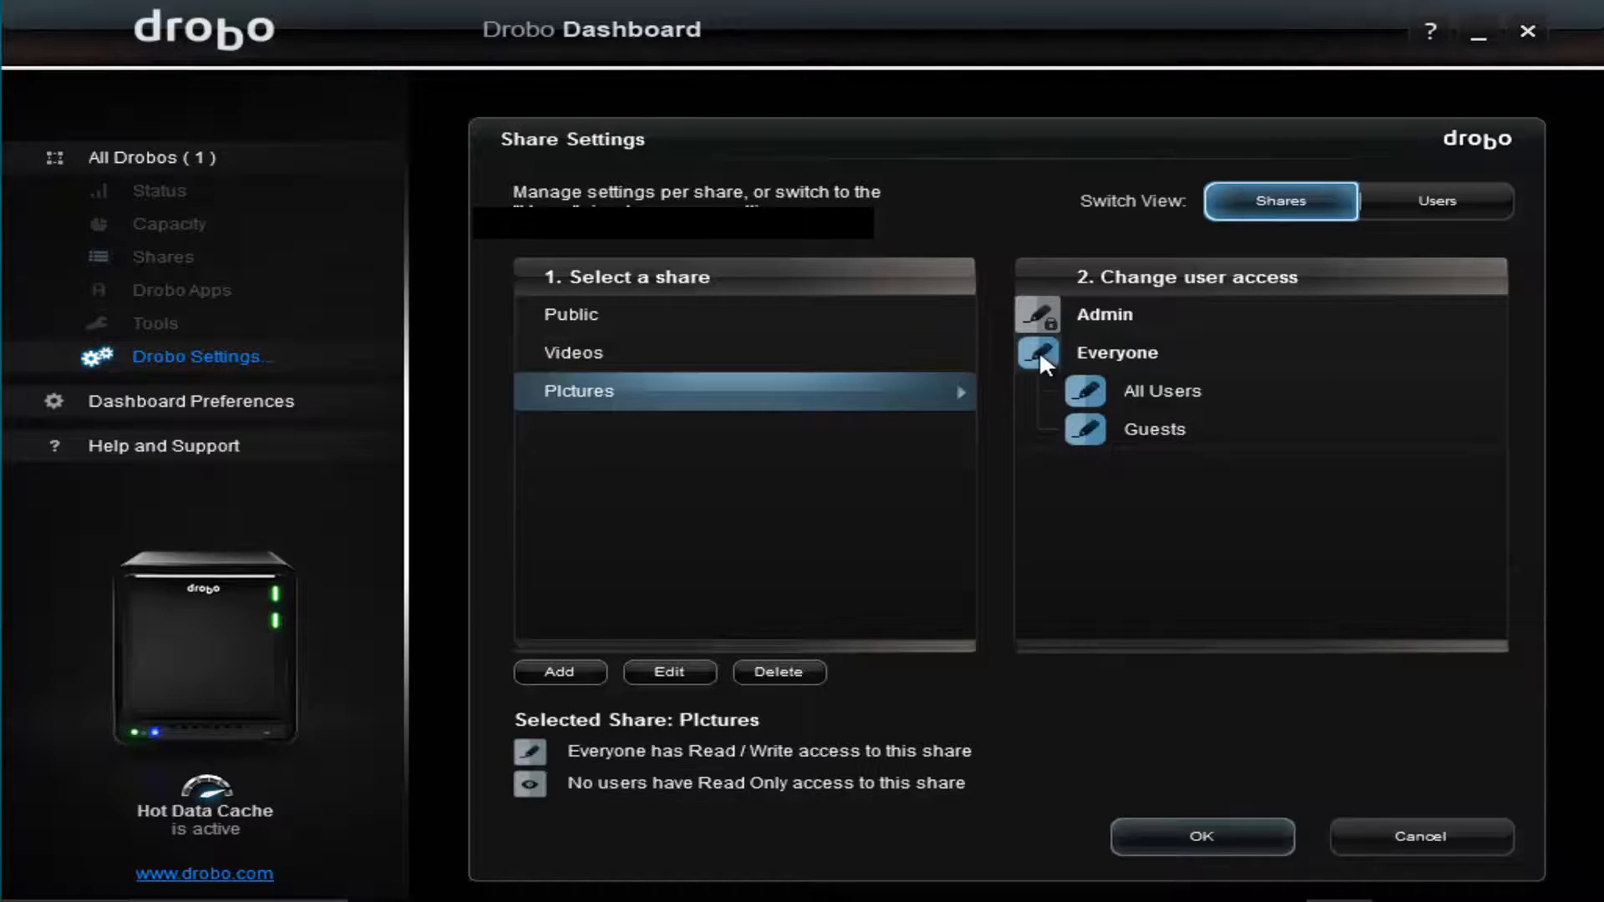
left_click(1039, 350)
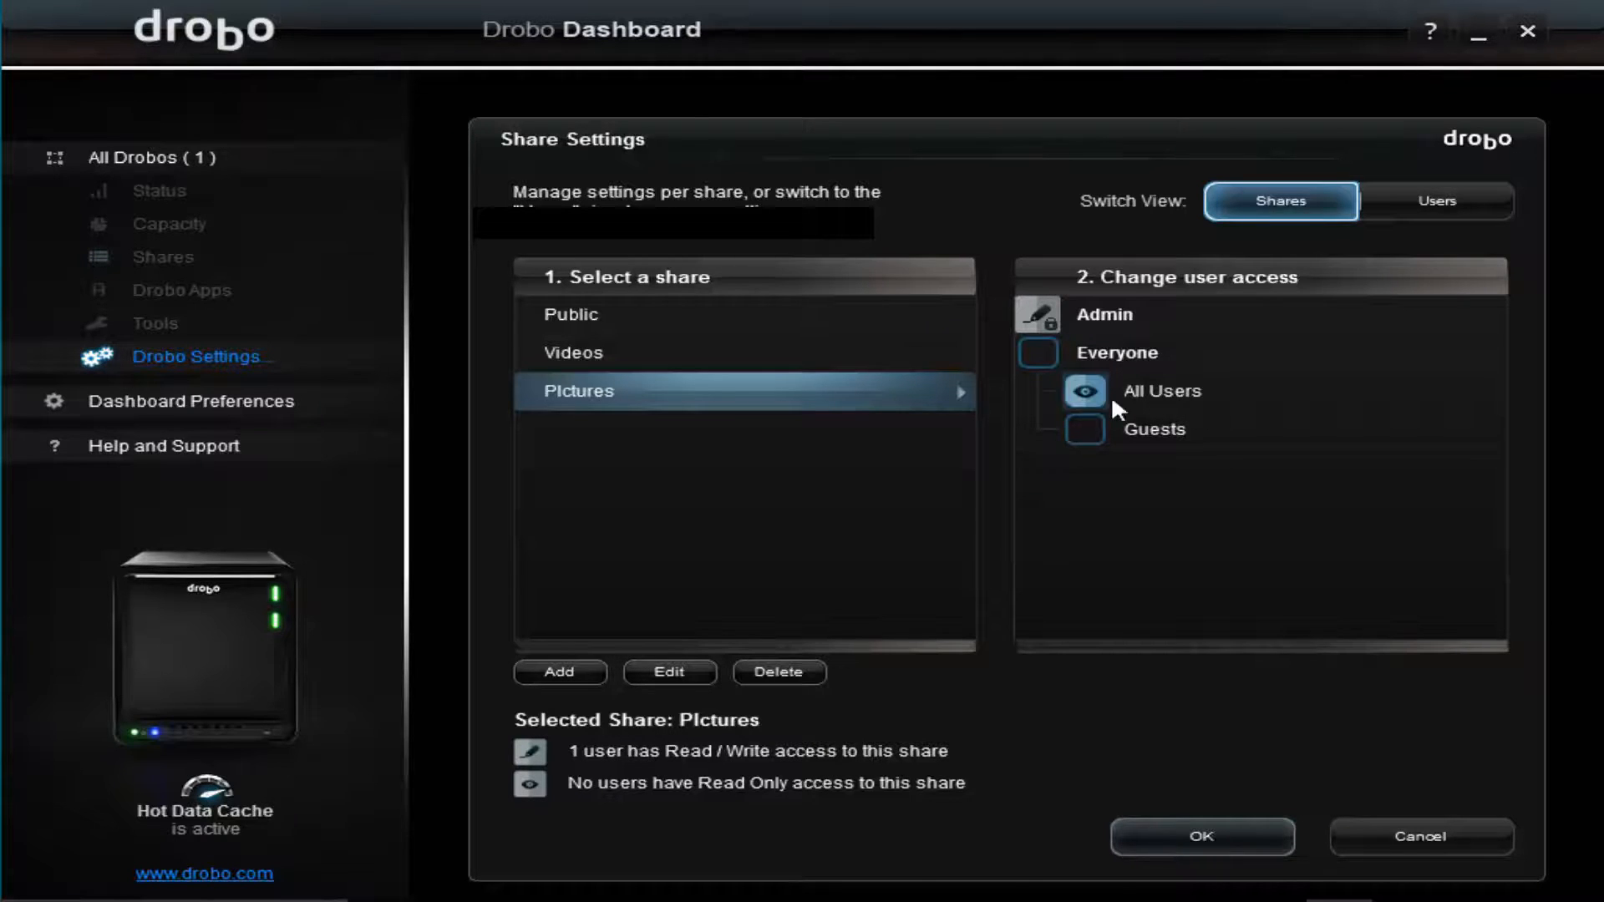
left_click(1035, 351)
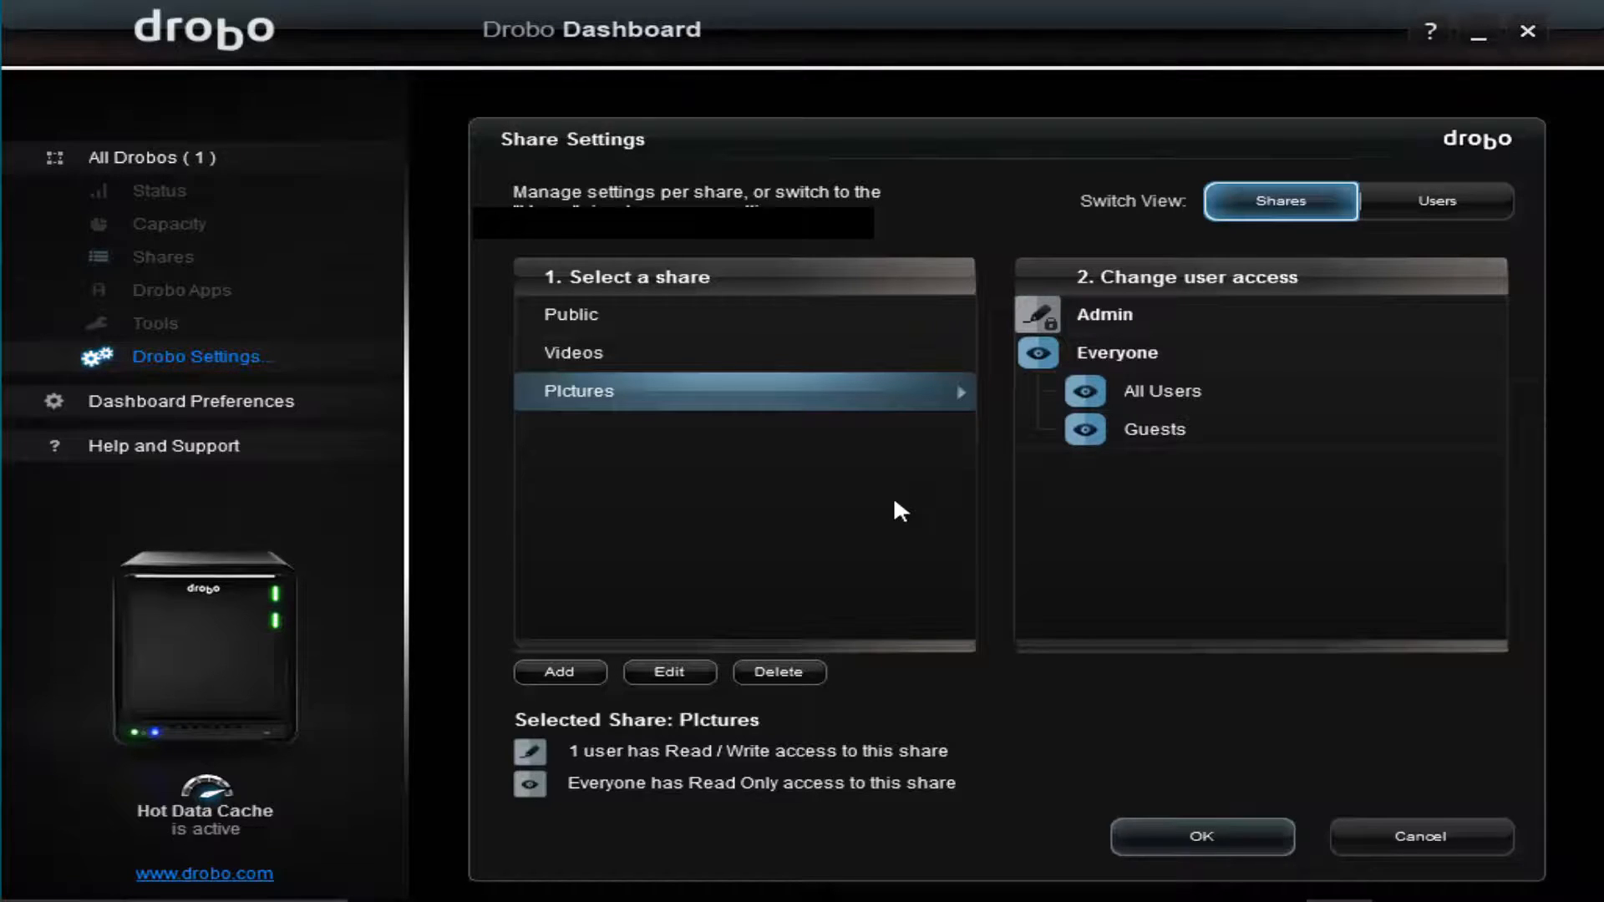
left_click(1220, 839)
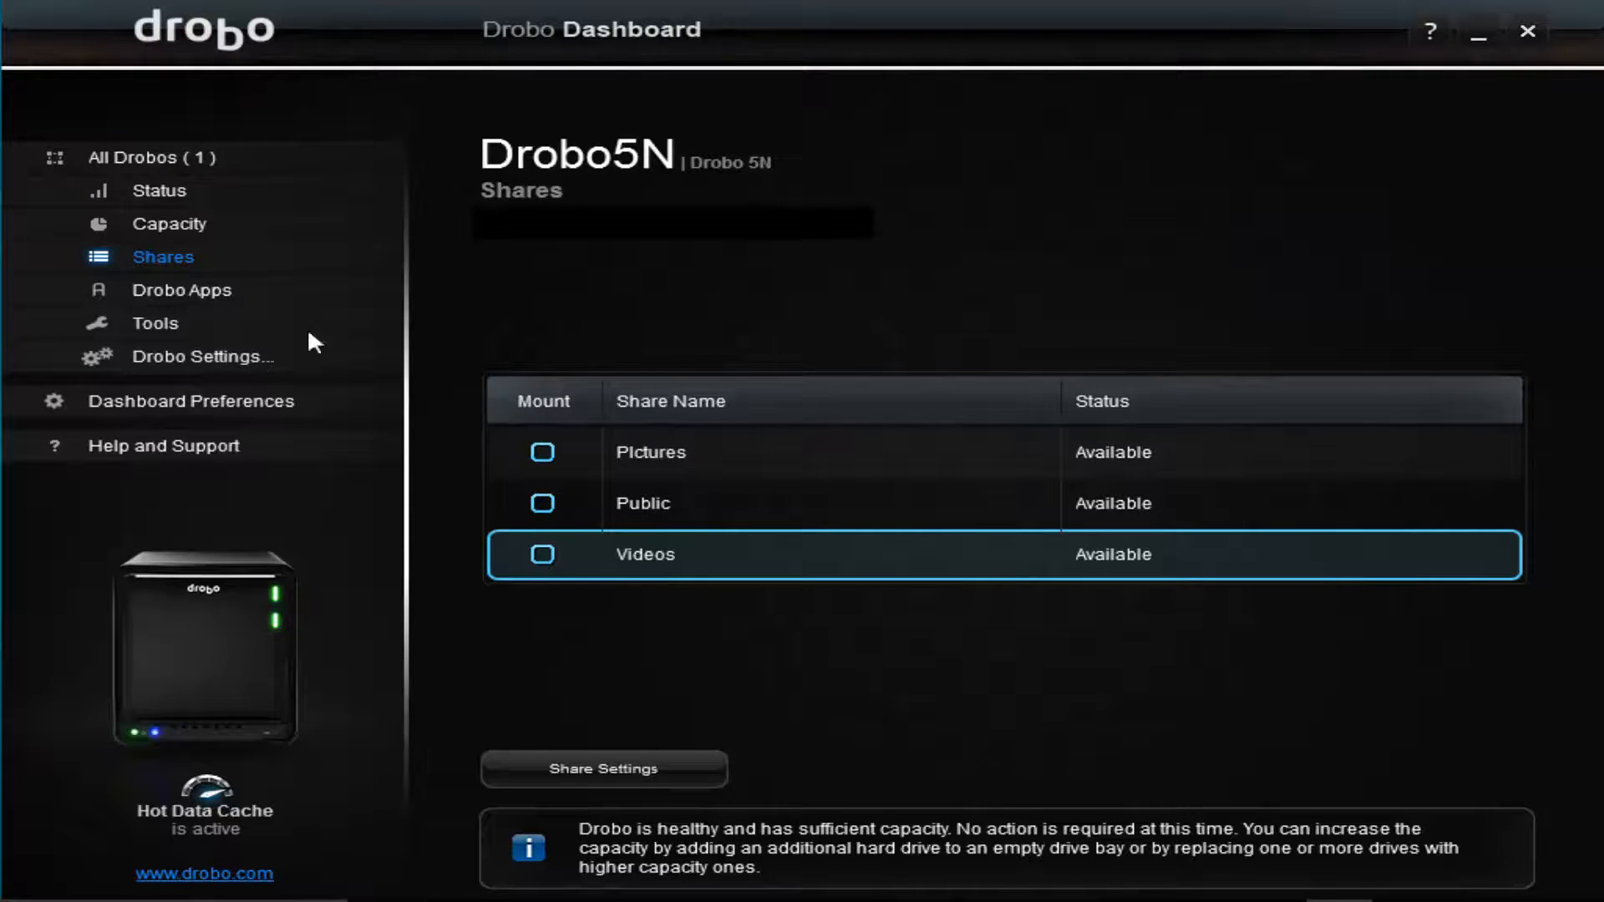
- Browse the Entertainment Apps category including Firefly, then go to the Tools page
left_click(185, 289)
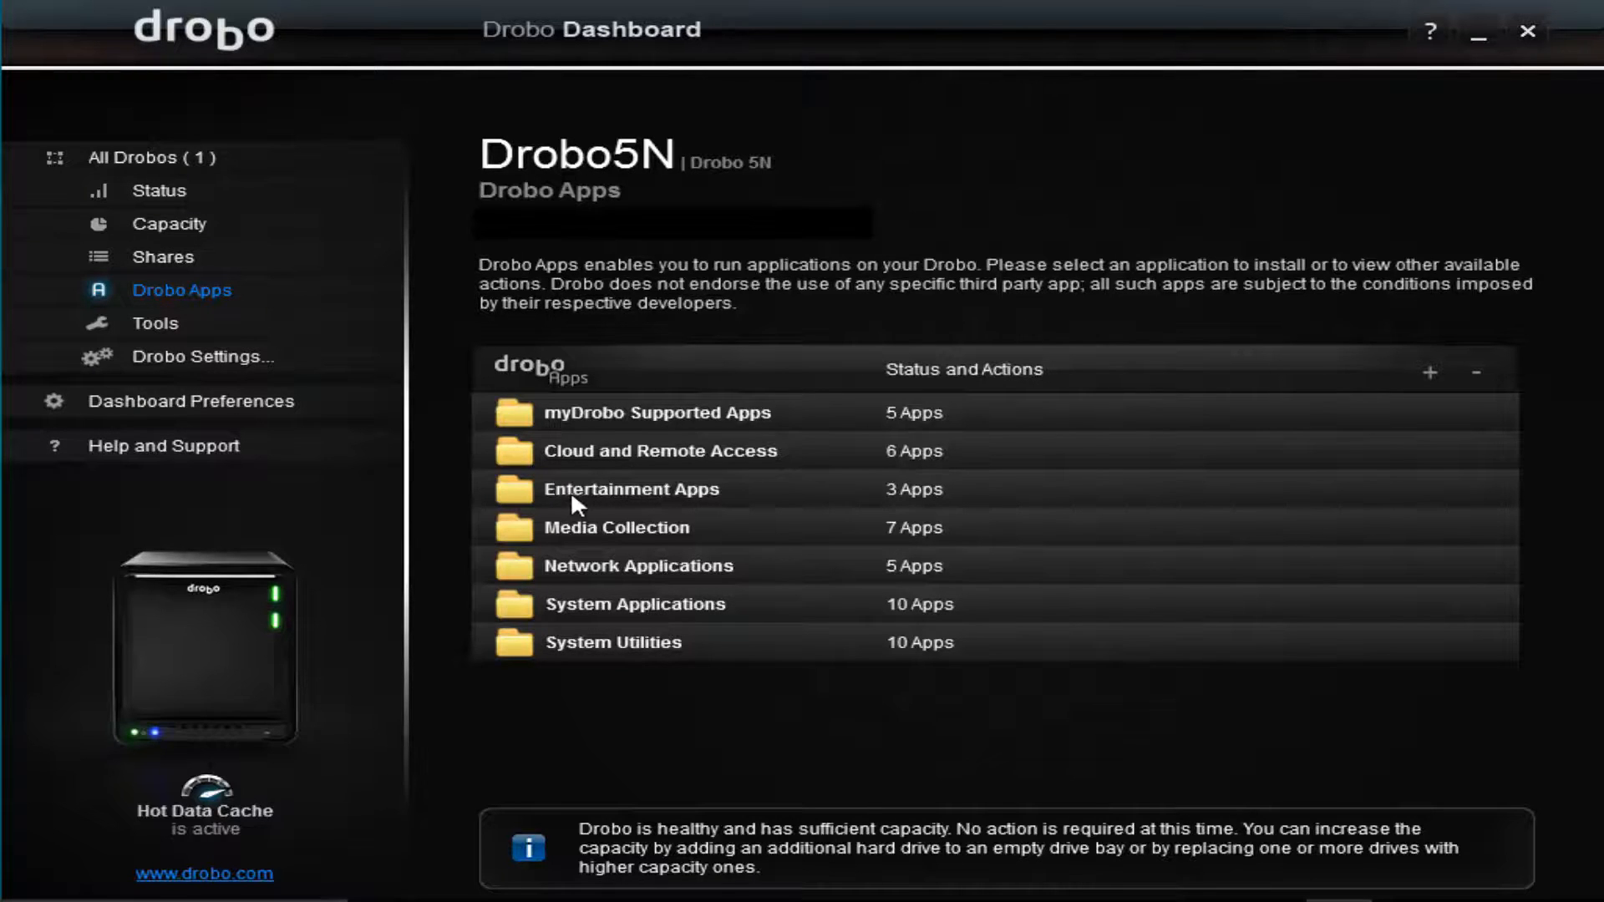
left_click(549, 488)
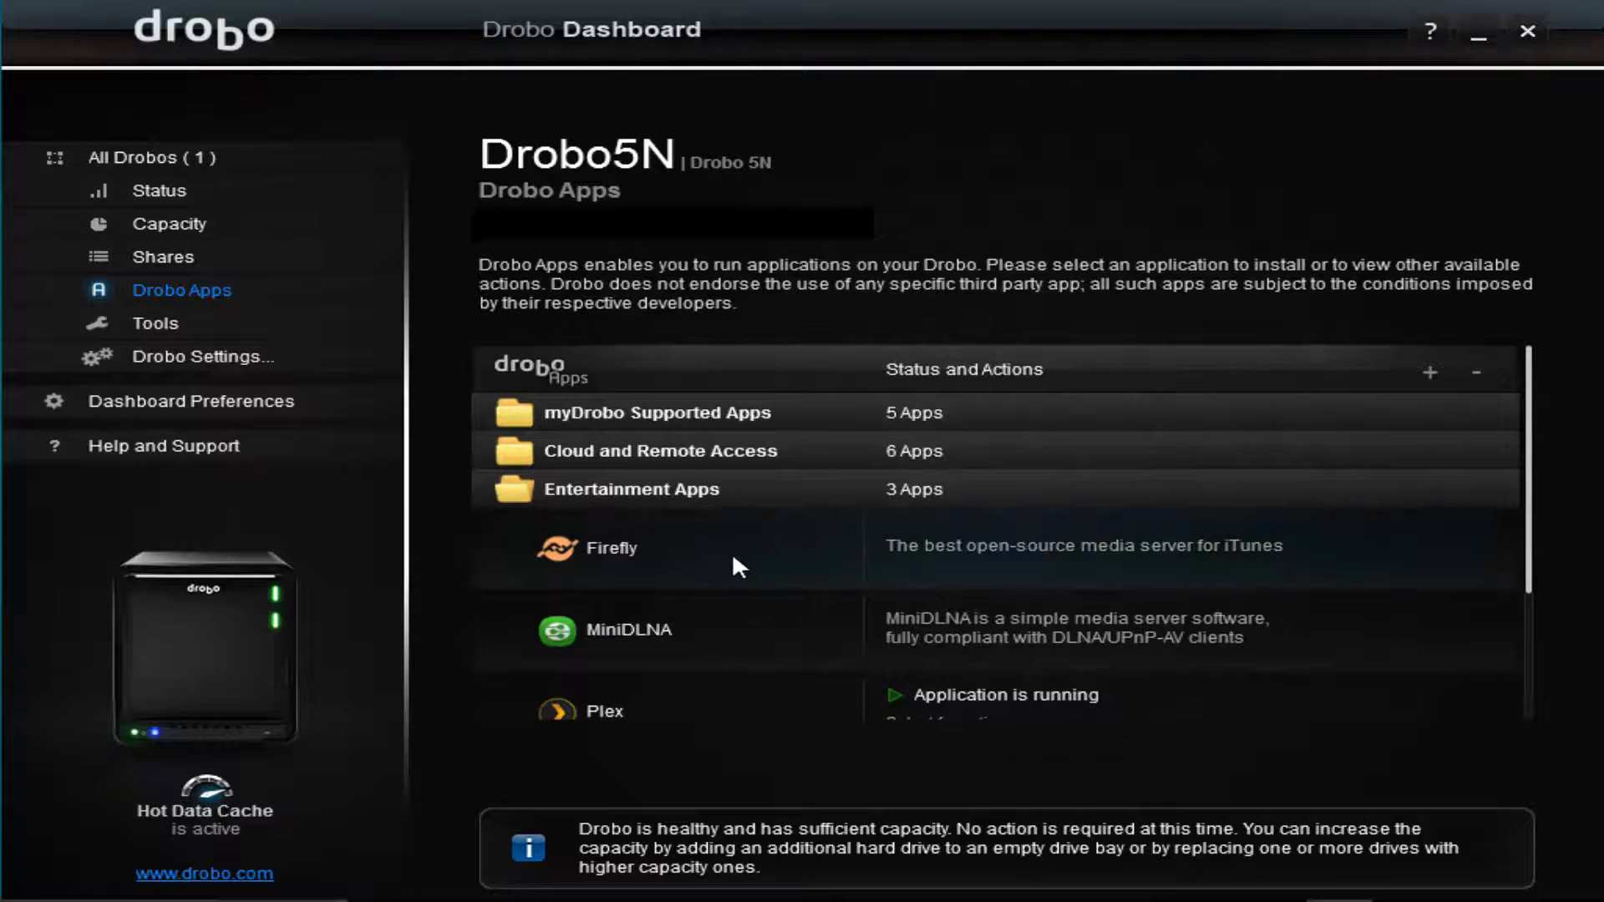
scroll(752, 535, "down", 2)
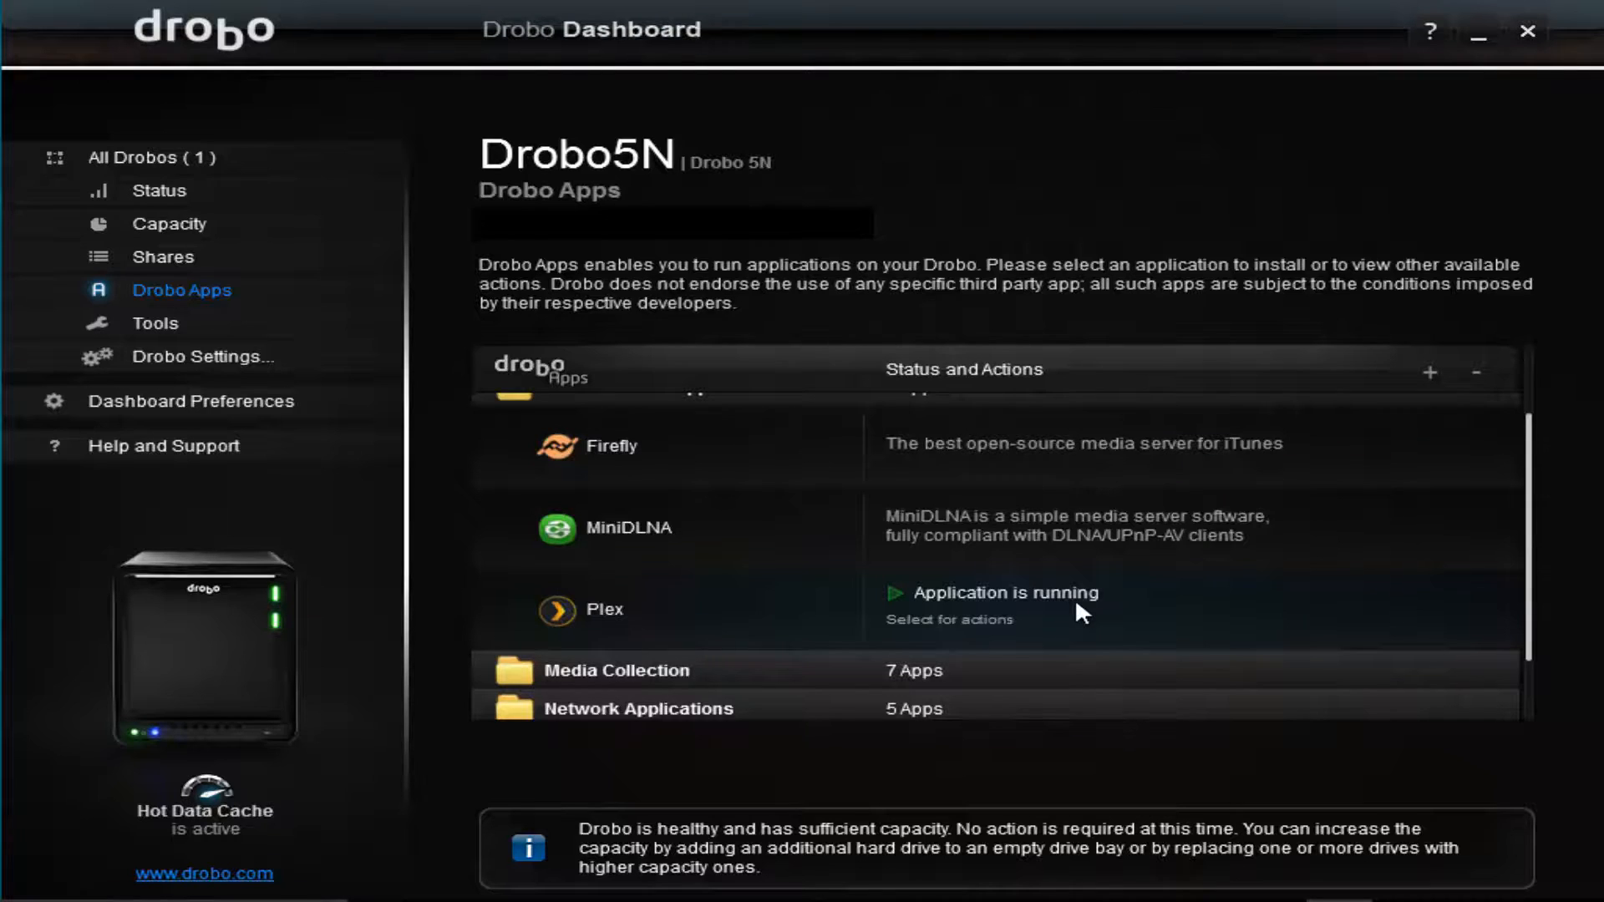
scroll(1094, 618, "up", 1)
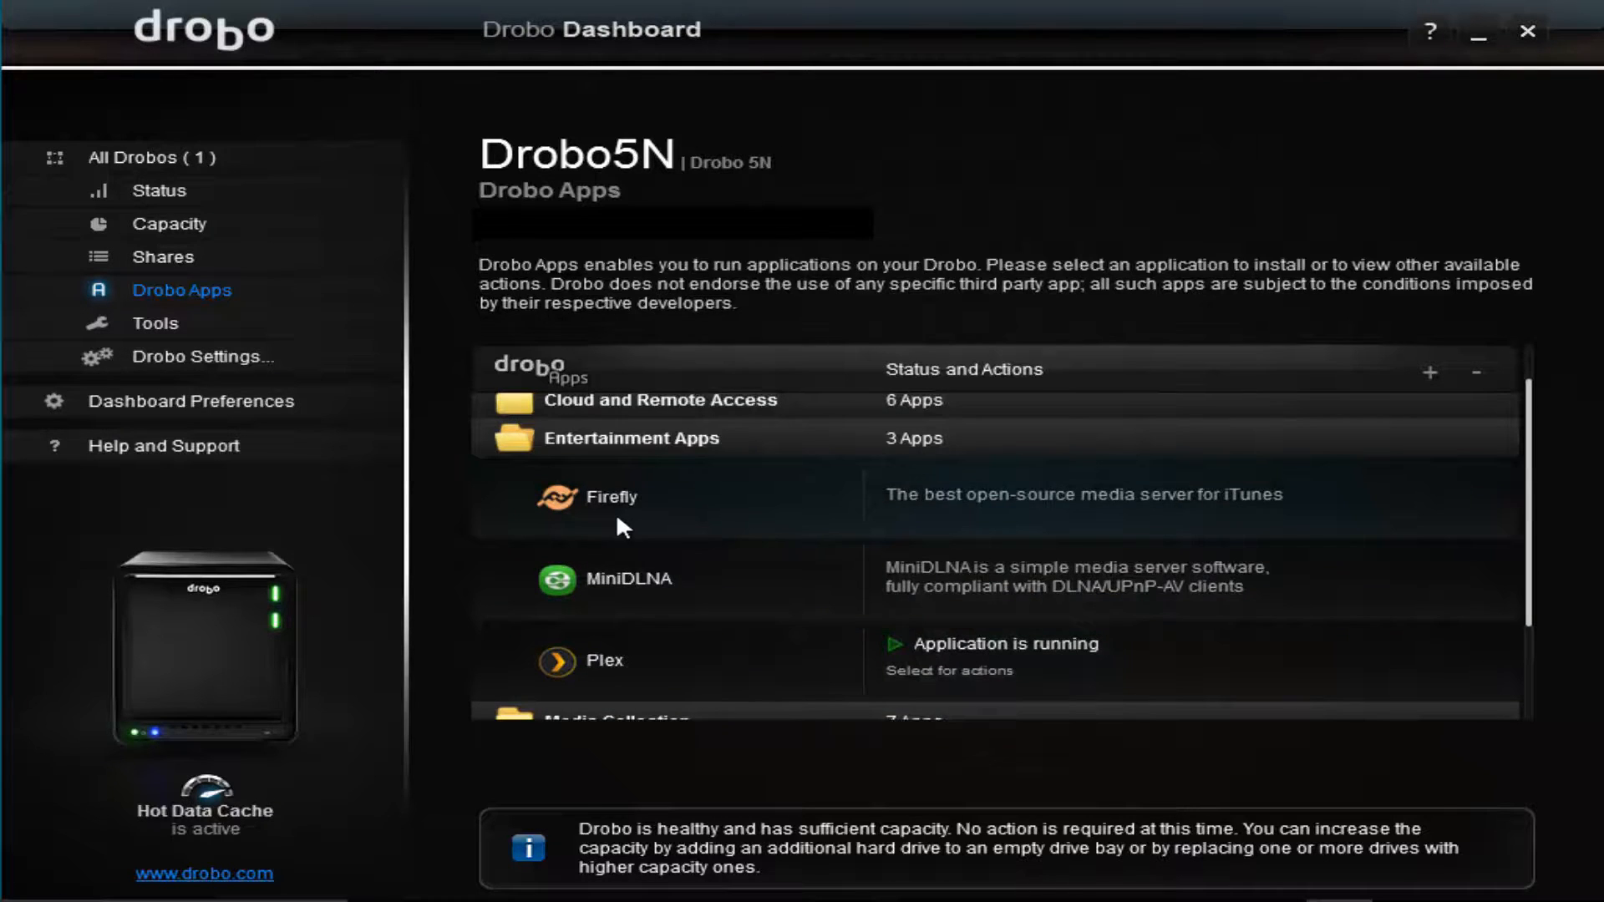
left_click(992, 499)
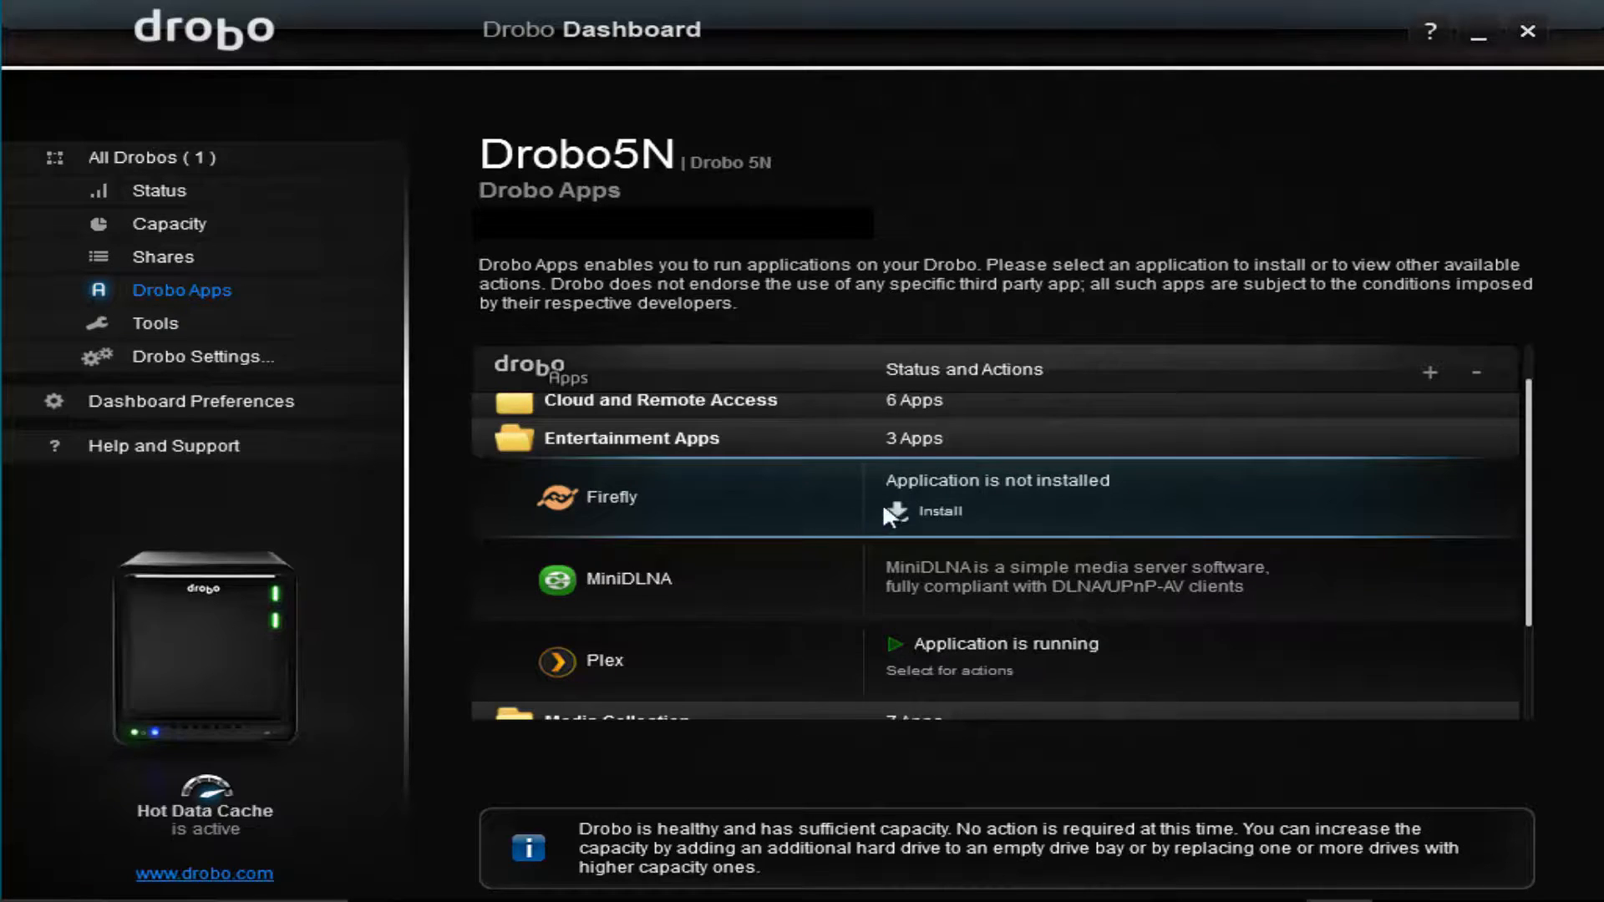
left_click(511, 442)
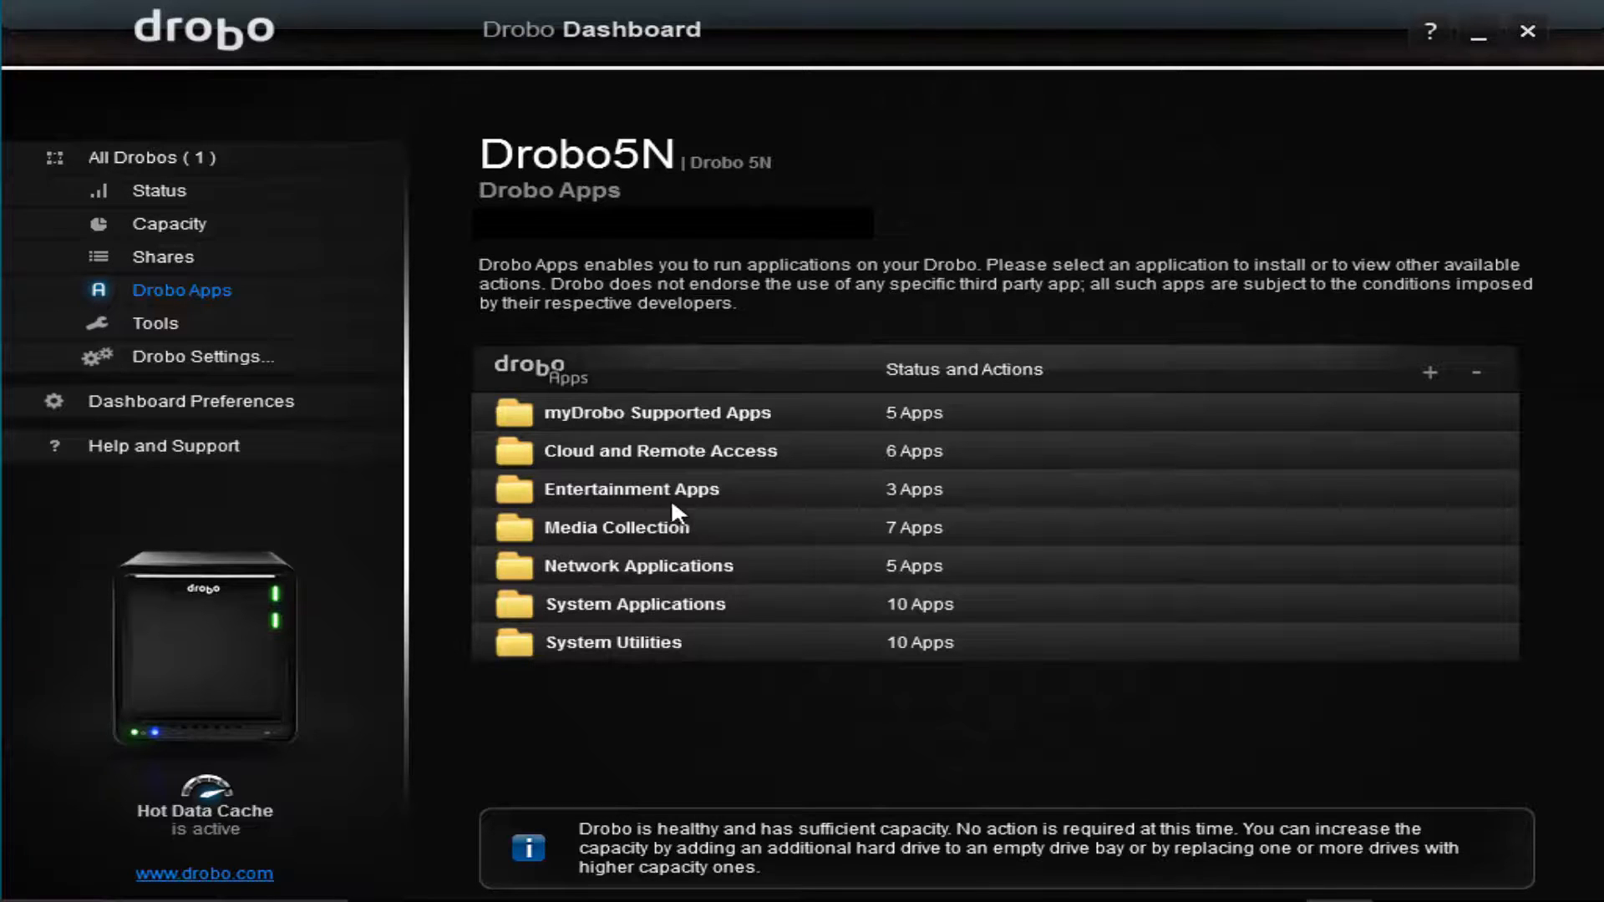
left_click(138, 322)
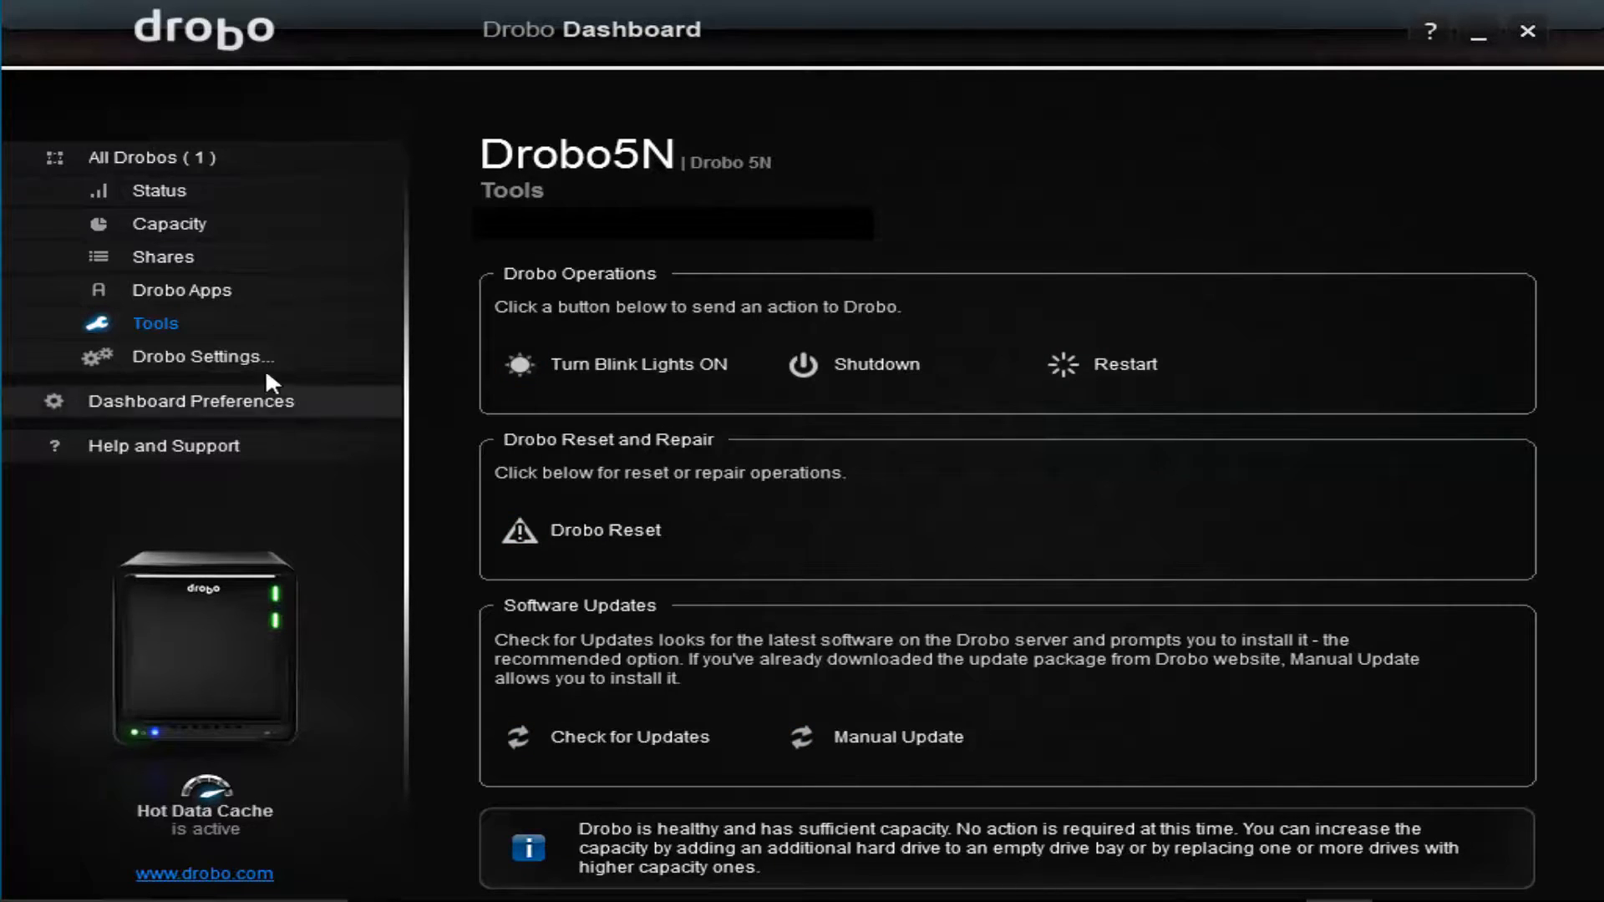
- Show the Drobo Settings categories: General, Network, Admin and Alerts
left_click(200, 356)
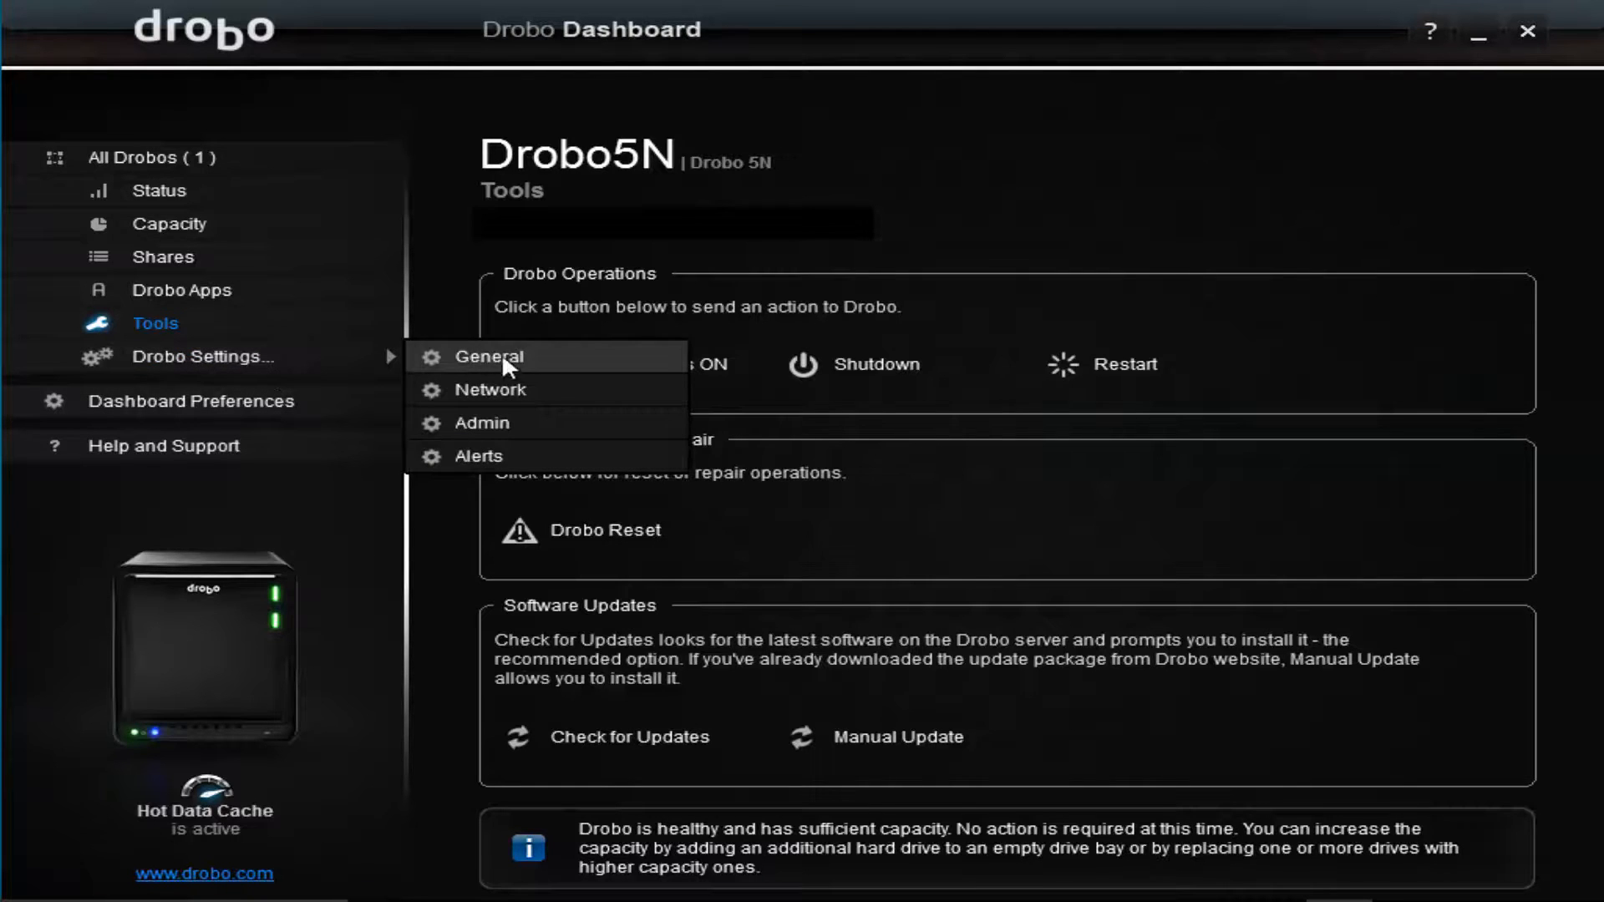